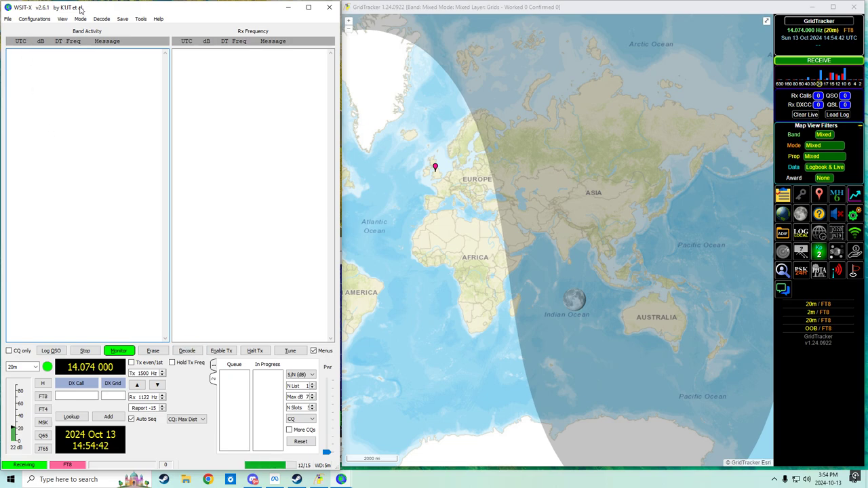
- Confirm Microphone (Realtek(R) Audio) as the Audio input in WSJT-X Settings, then close the dialog
{"action": "left_click", "coordinate": [8, 20]}
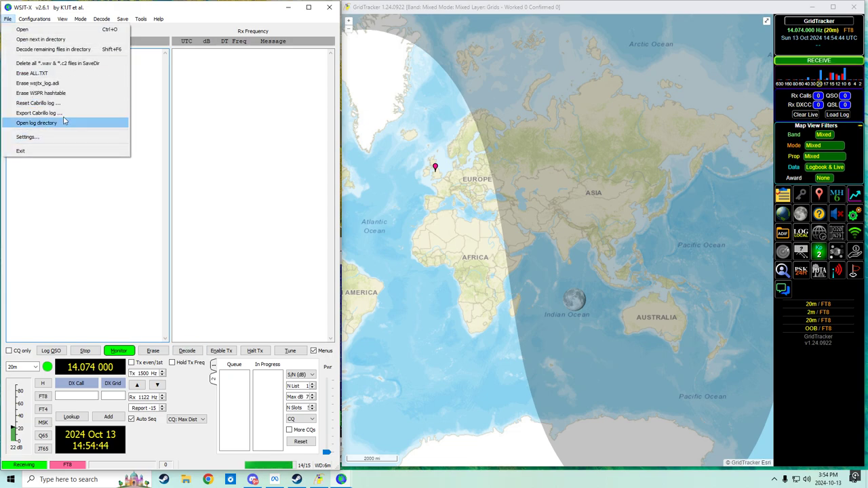
{"action": "left_click", "coordinate": [68, 138]}
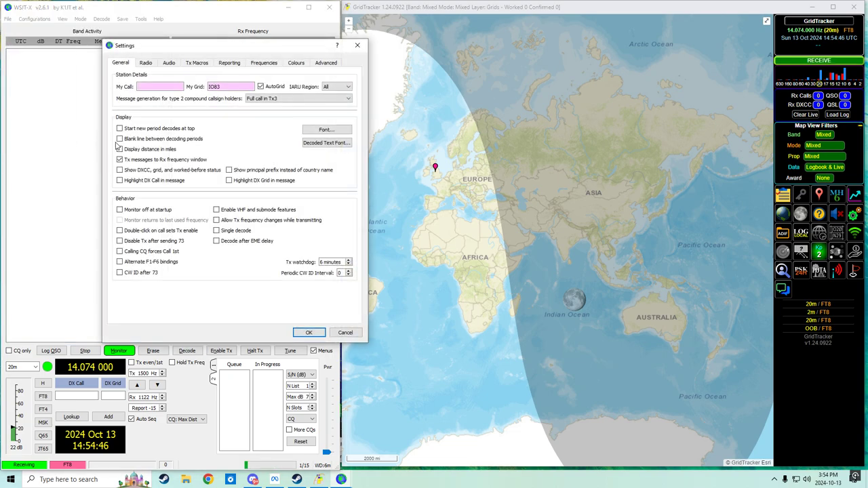
{"action": "left_click", "coordinate": [174, 63]}
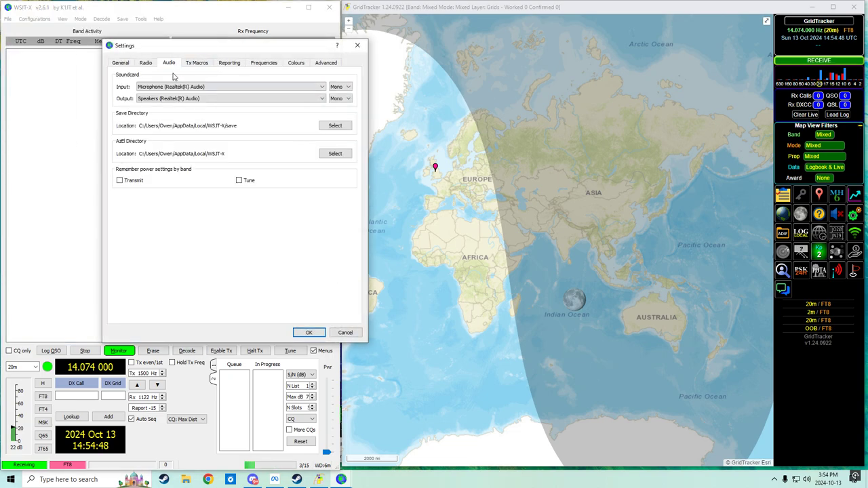
{"action": "left_click", "coordinate": [322, 87]}
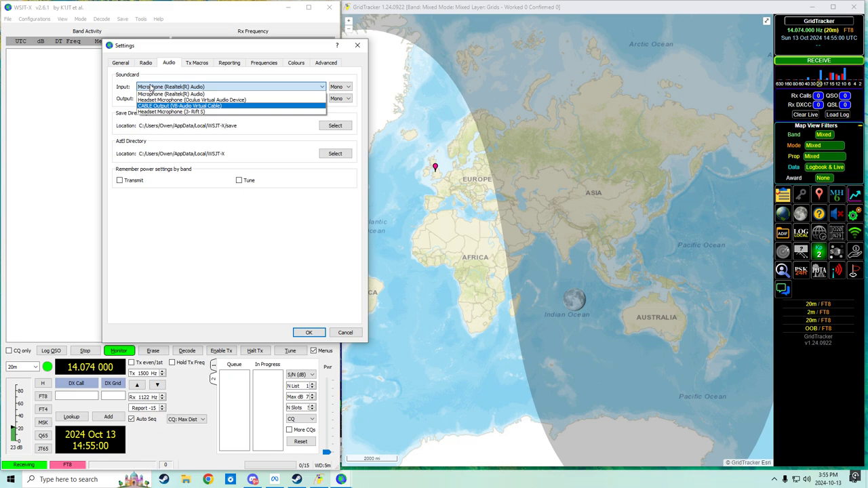
{"action": "left_click", "coordinate": [151, 88]}
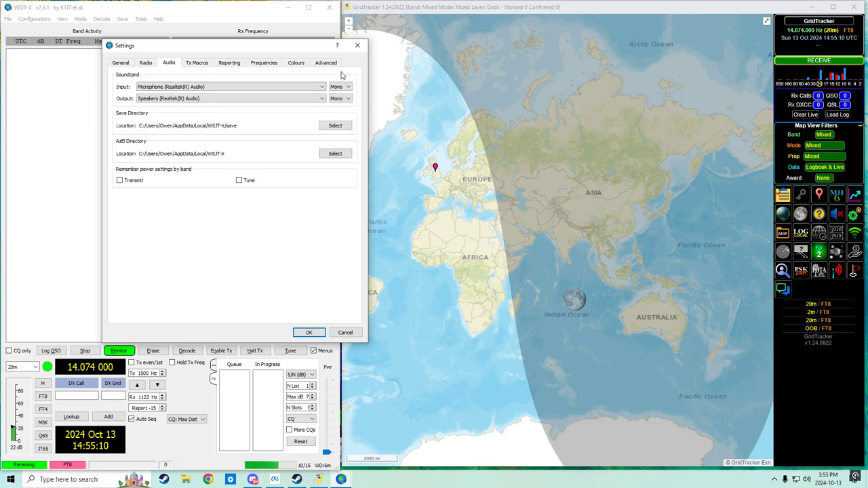
{"action": "left_click", "coordinate": [357, 46]}
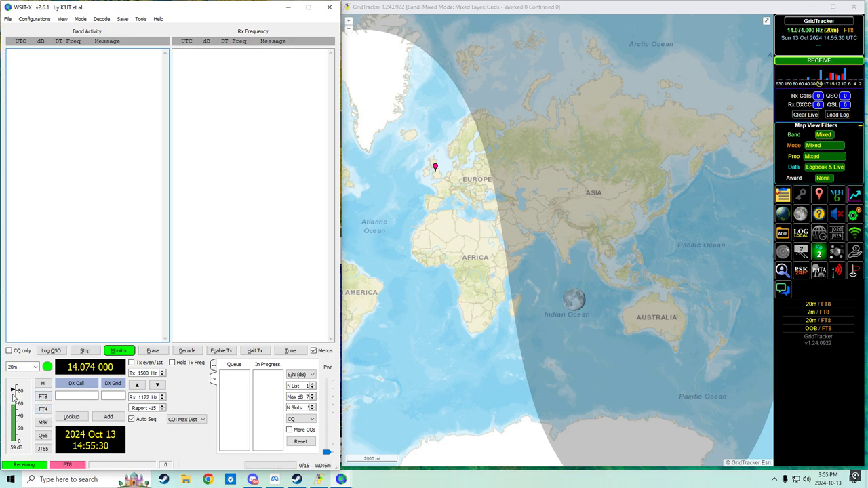
- Let WSJT-X monitor 20m FT8 until decodes appear and GridTracker maps 43 calls from 22 DXCC entities
{"action": "mouse_move", "coordinate": [12, 397]}
{"action": "mouse_move", "coordinate": [25, 430]}
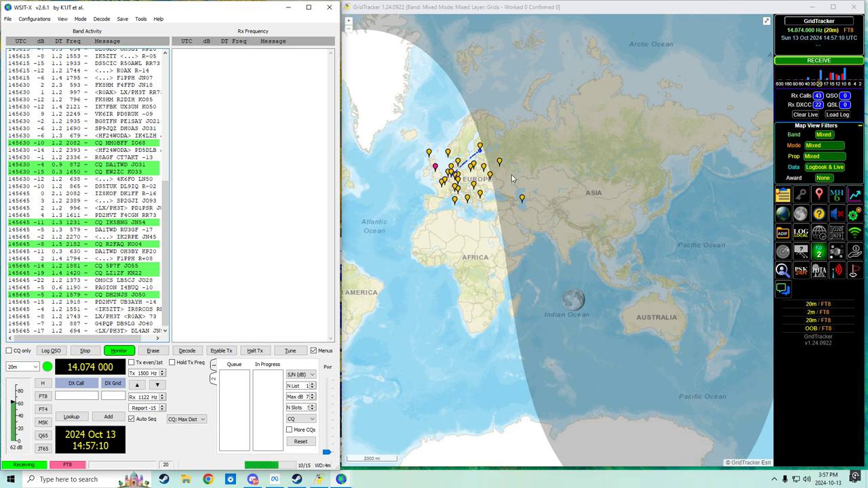
- Wait while dozens of FT8 decodes, including green CQ calls, fill the Band Activity list
{"action": "scroll", "coordinate": [471, 182], "scroll_direction": "up", "scroll_amount": 2}
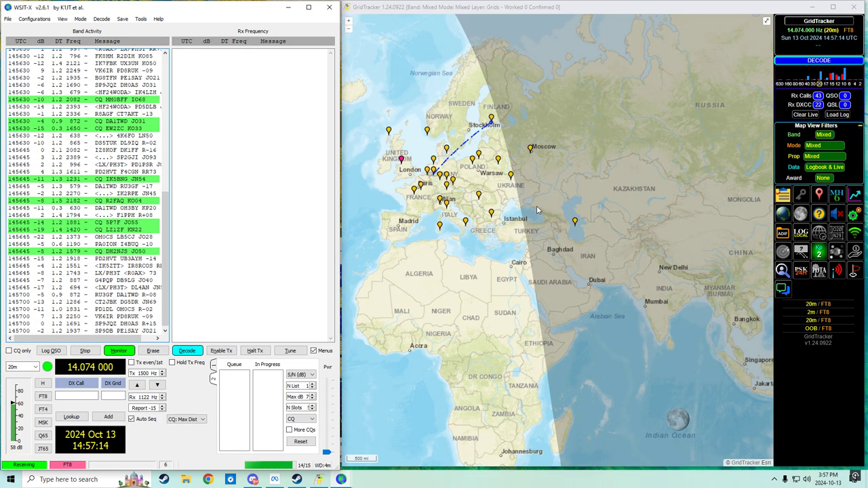
- Zoom GridTracker's map in on Europe and view decoded station popups as received calls reach 49
{"action": "mouse_move", "coordinate": [575, 222]}
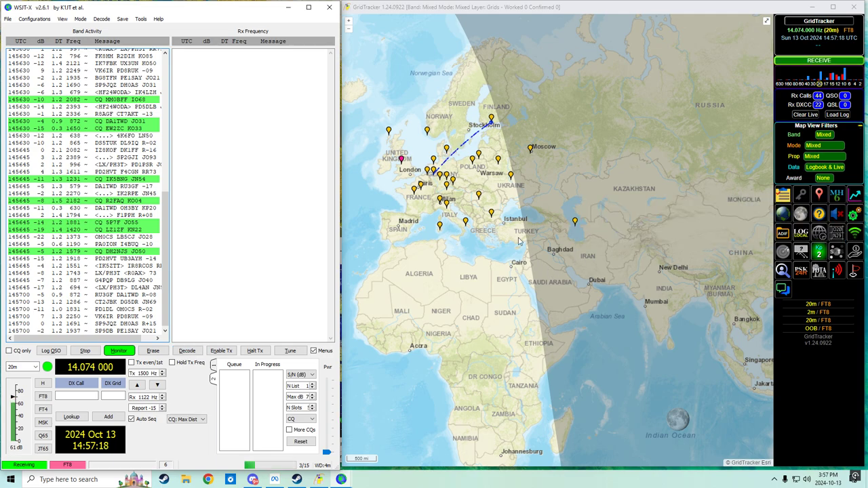
{"action": "mouse_move", "coordinate": [401, 160]}
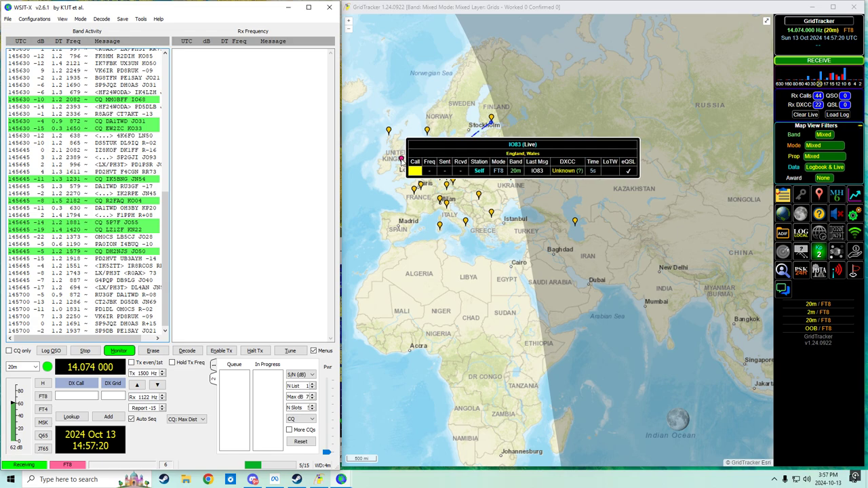
{"action": "scroll", "coordinate": [515, 177], "scroll_direction": "down", "scroll_amount": 1}
{"action": "mouse_move", "coordinate": [515, 179]}
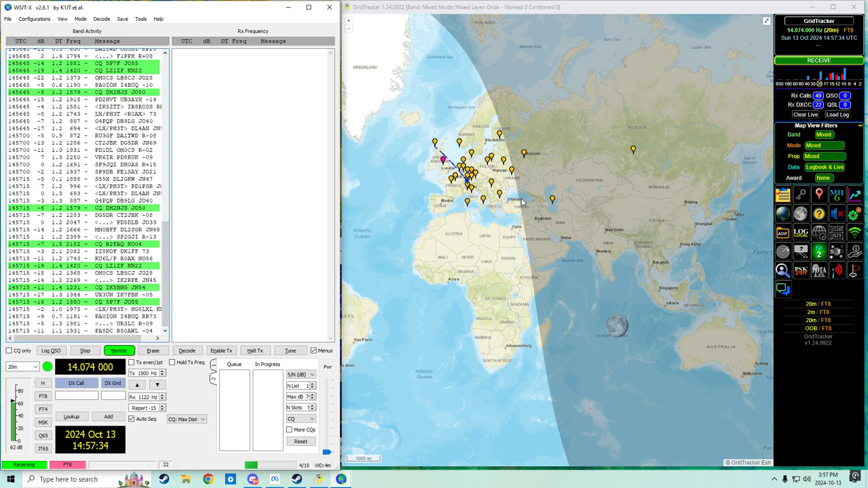
{"action": "scroll", "coordinate": [522, 202], "scroll_direction": "down", "scroll_amount": 1}
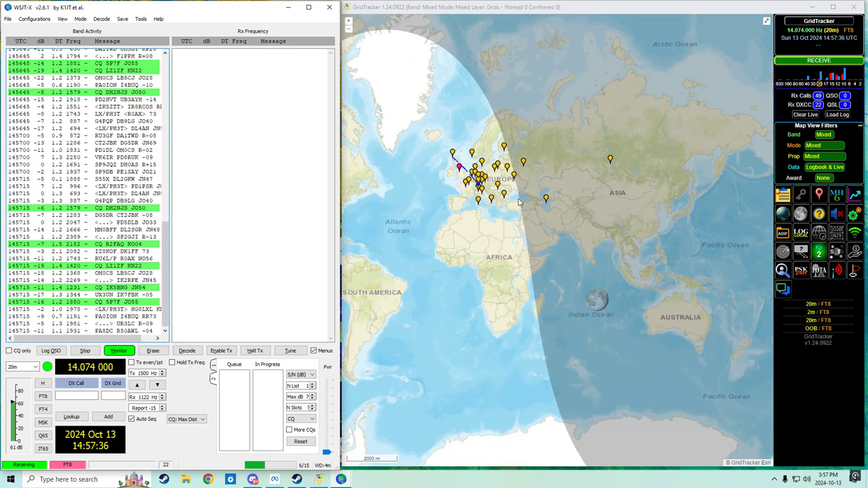